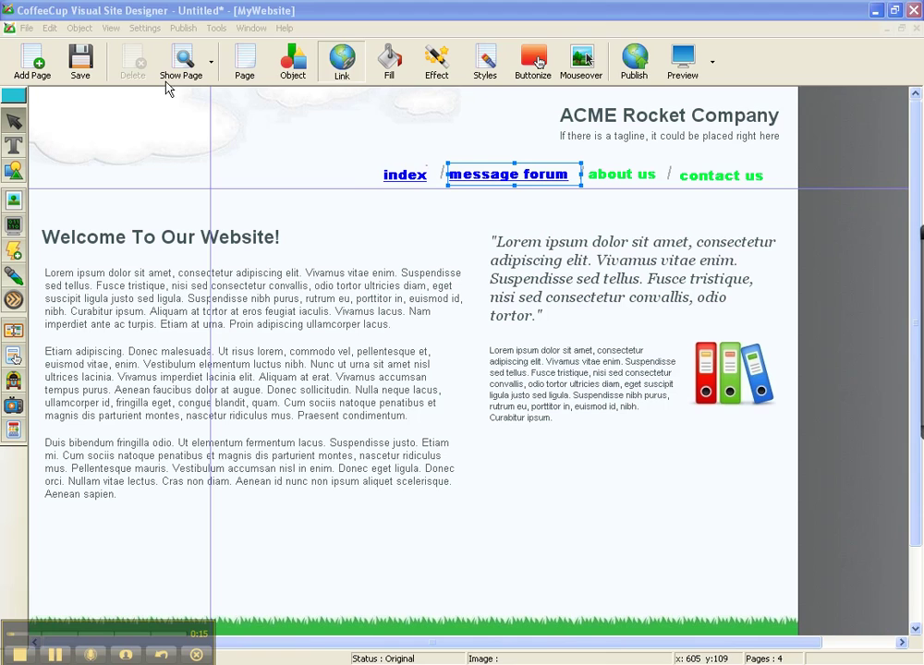
Delete all layout guide lines from the page design with View > Remove Guides.
left_click(145, 28)
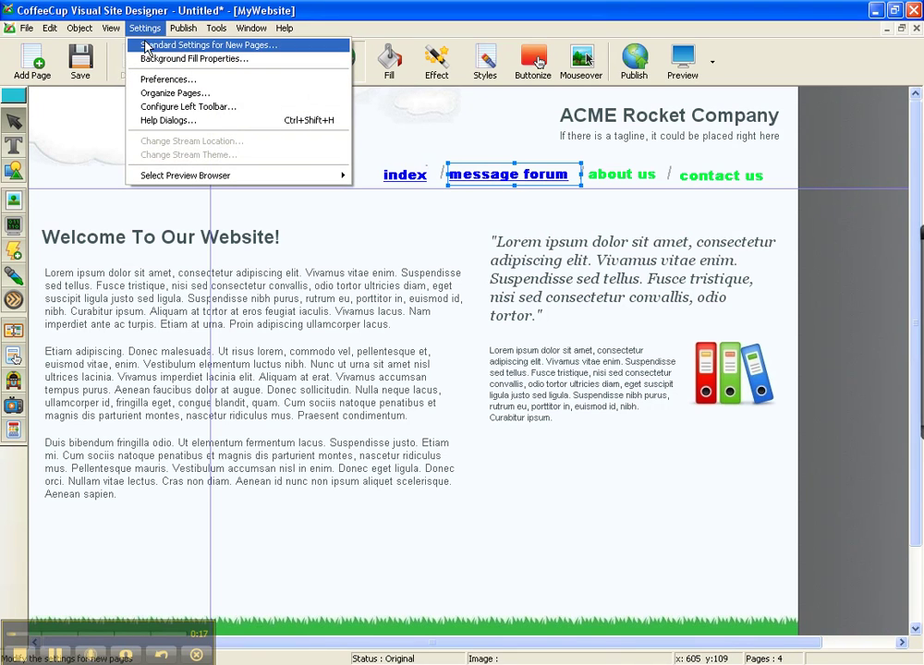
mouse_move(110, 28)
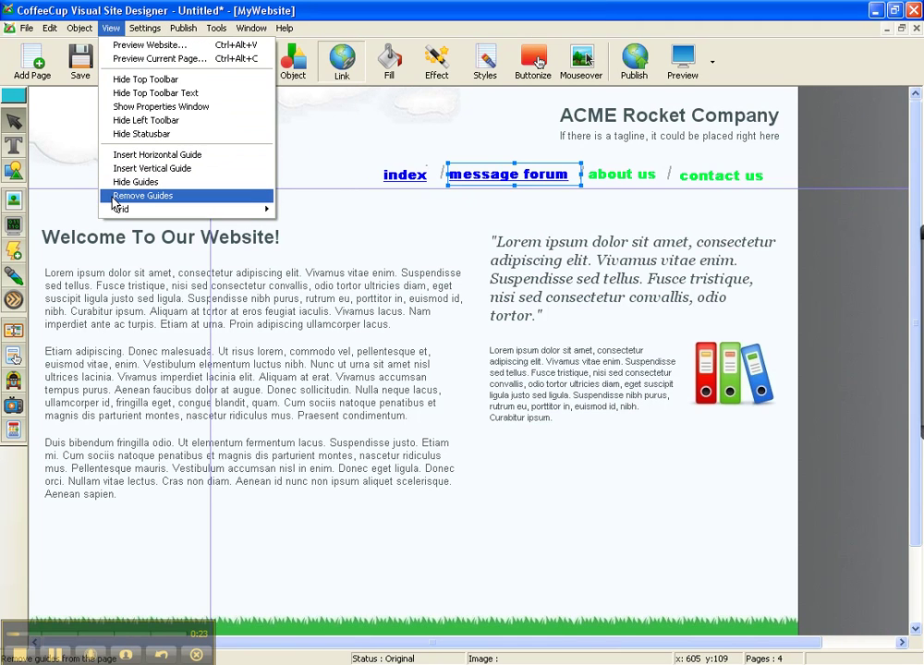
left_click(115, 198)
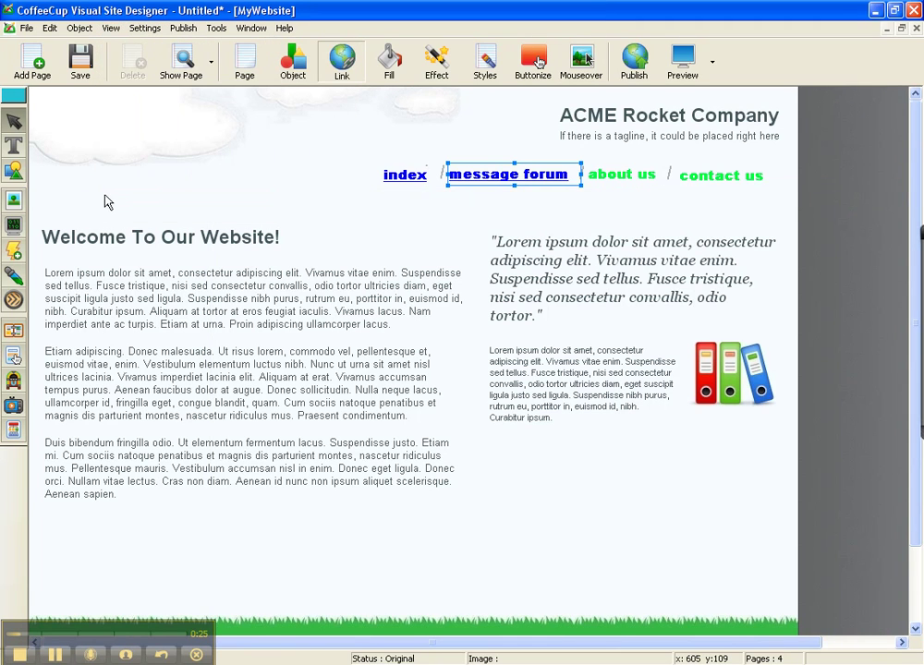
Select the about us header text box and highlight the words 'about us'.
left_click(590, 176)
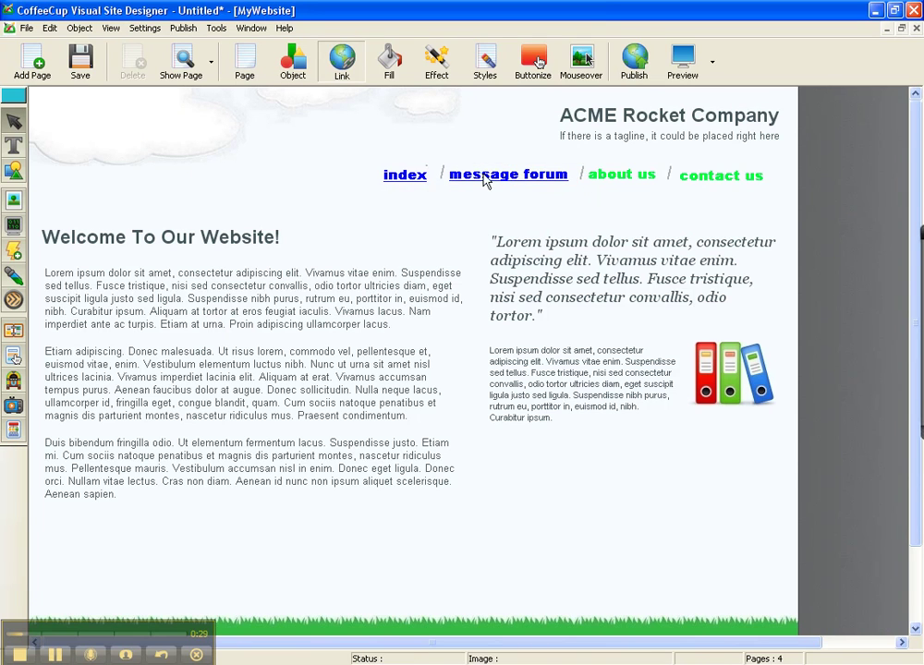
left_click(450, 175)
left_click(590, 176)
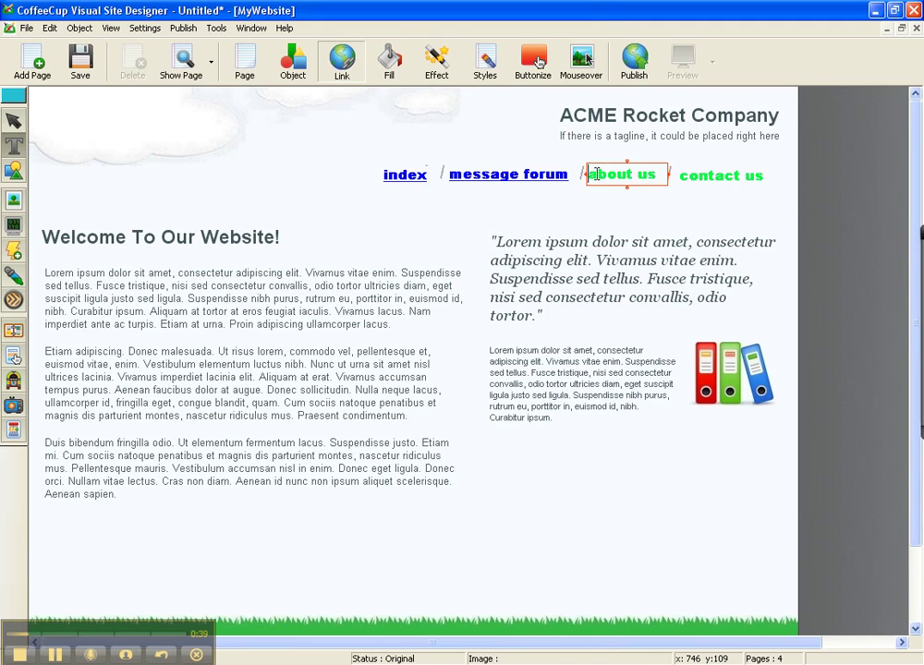
left_click_drag(591, 177, 660, 170)
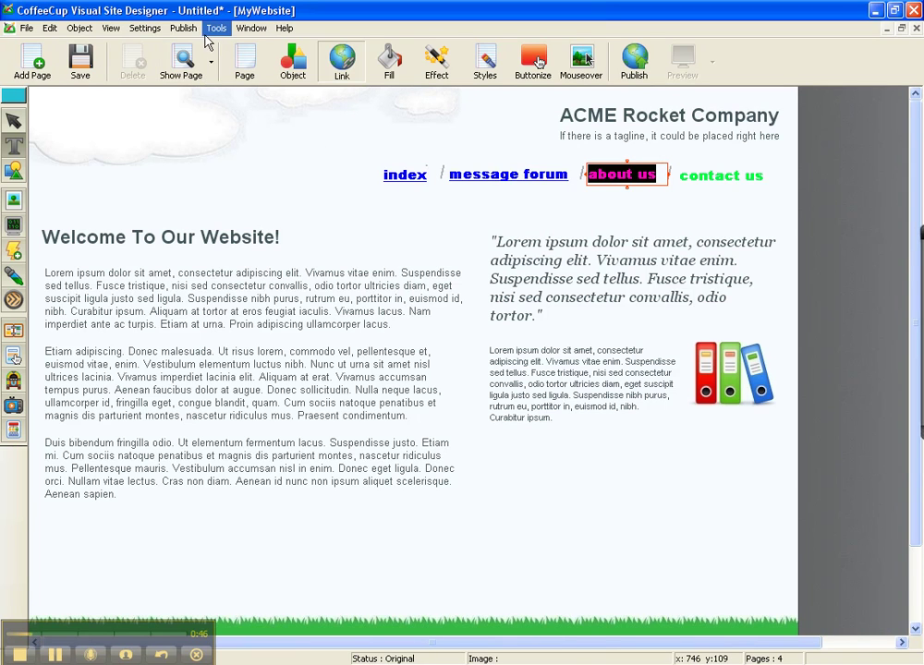
left_click(139, 28)
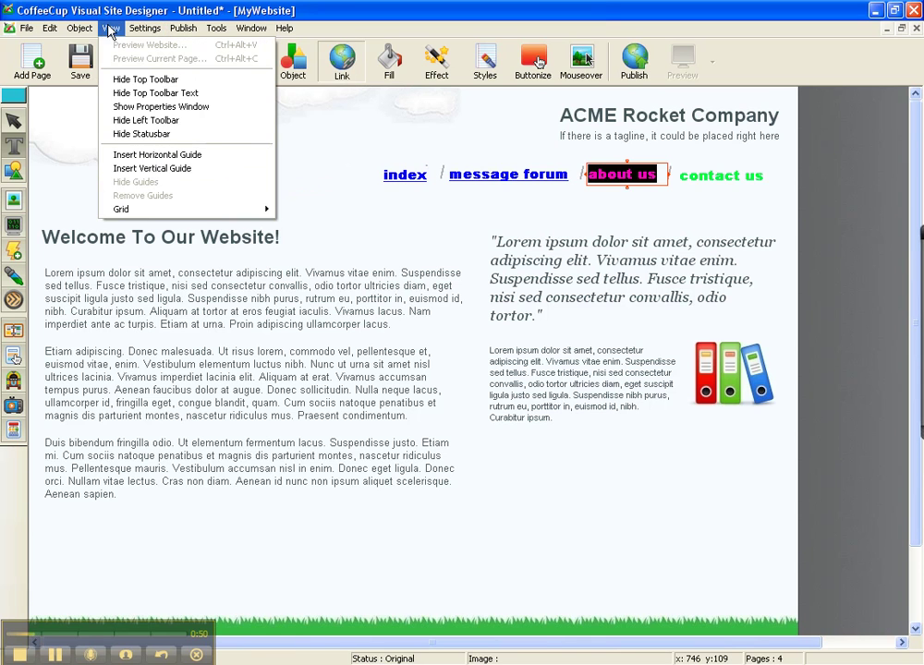
mouse_move(216, 29)
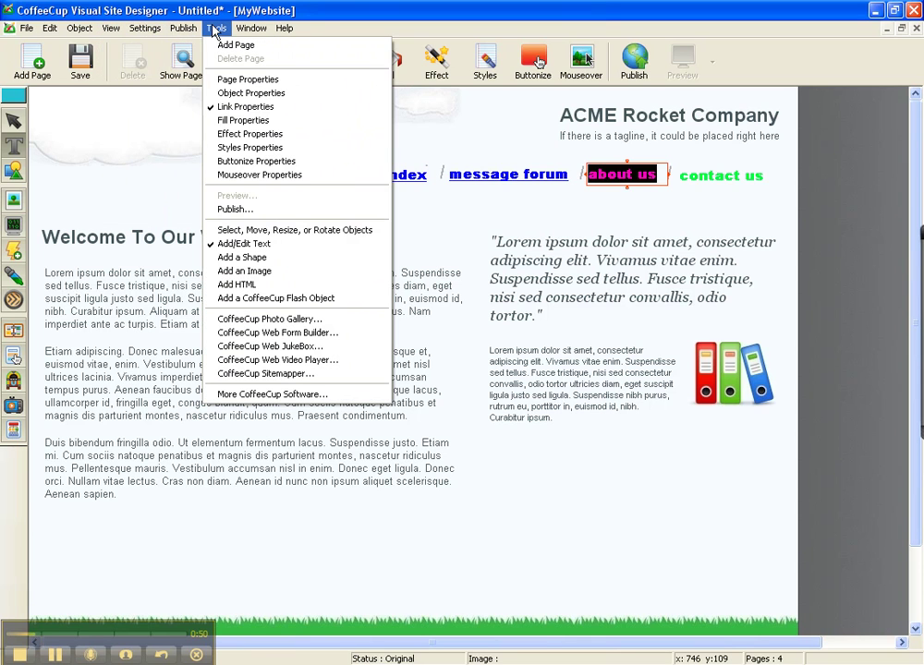
left_click(218, 107)
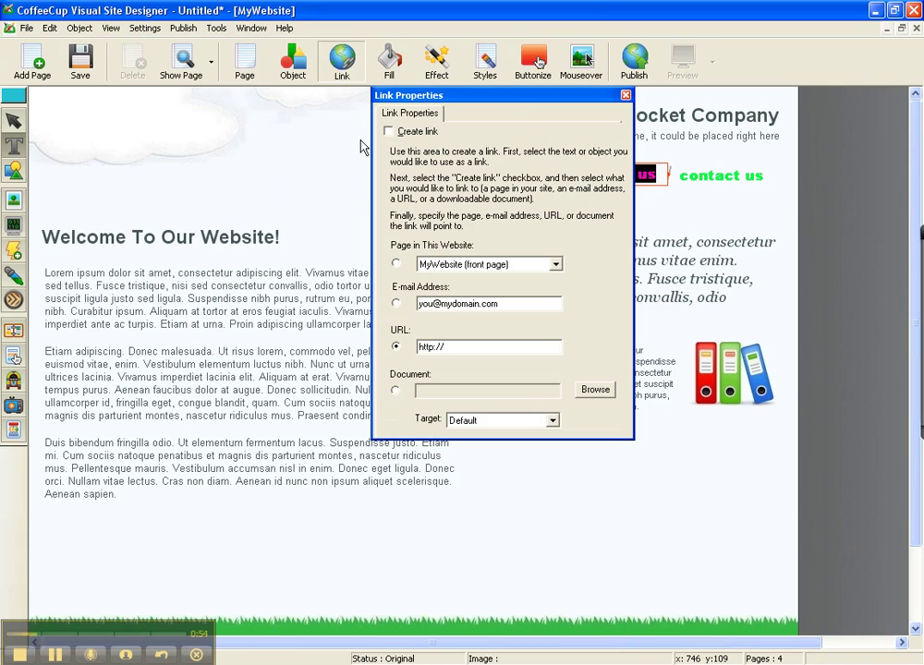
left_click(388, 132)
type("ww.m")
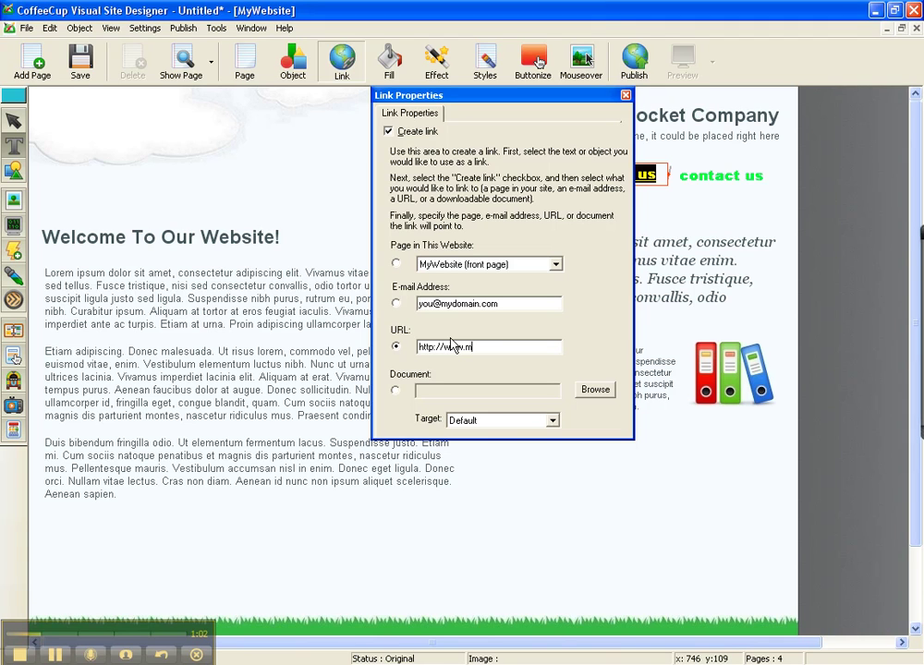
type("ysite.com/aboutus")
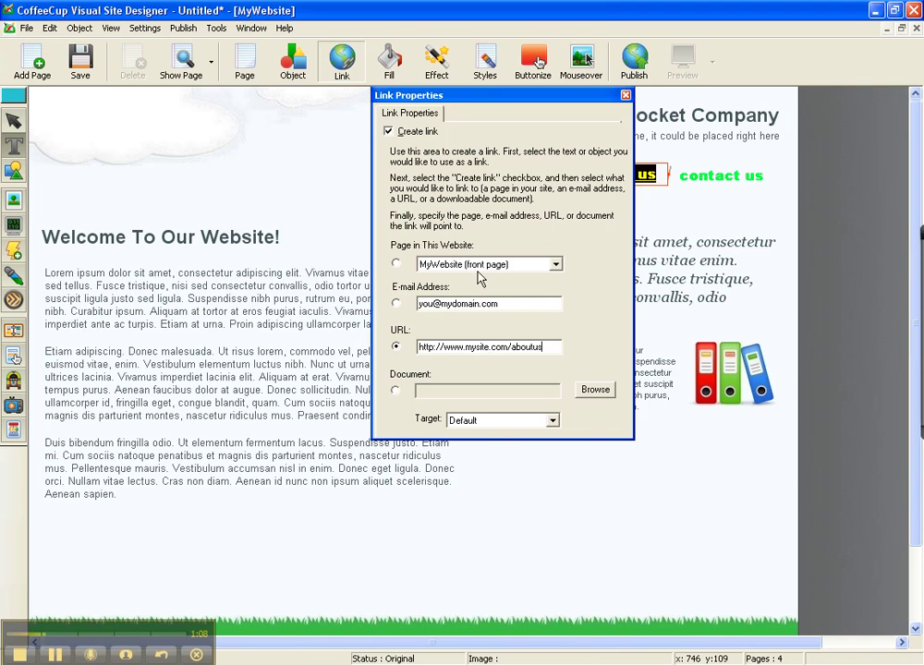
left_click(625, 95)
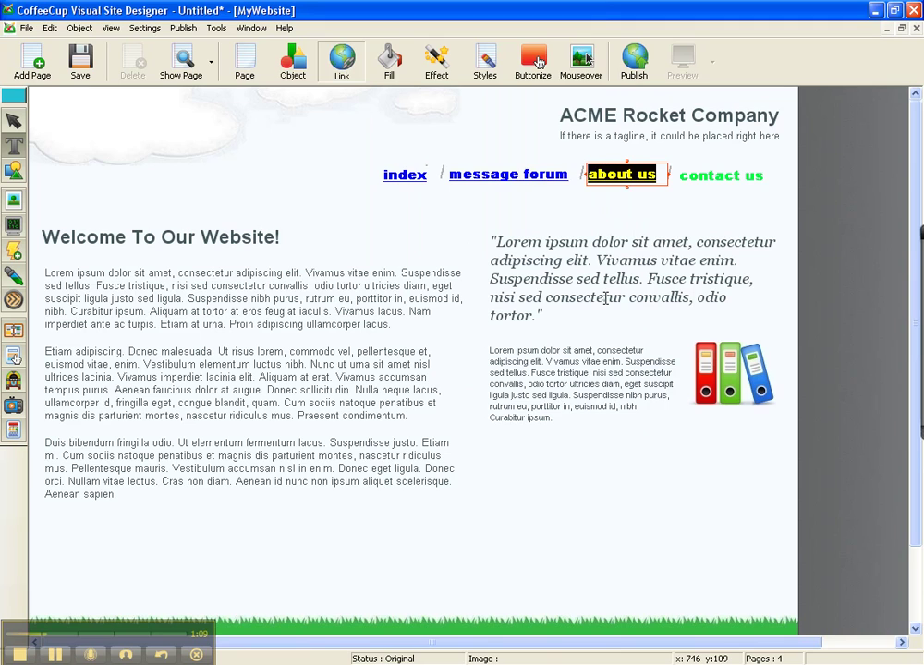
Exit text editing so 'about us' shows as a blue underlined link.
key("Escape")
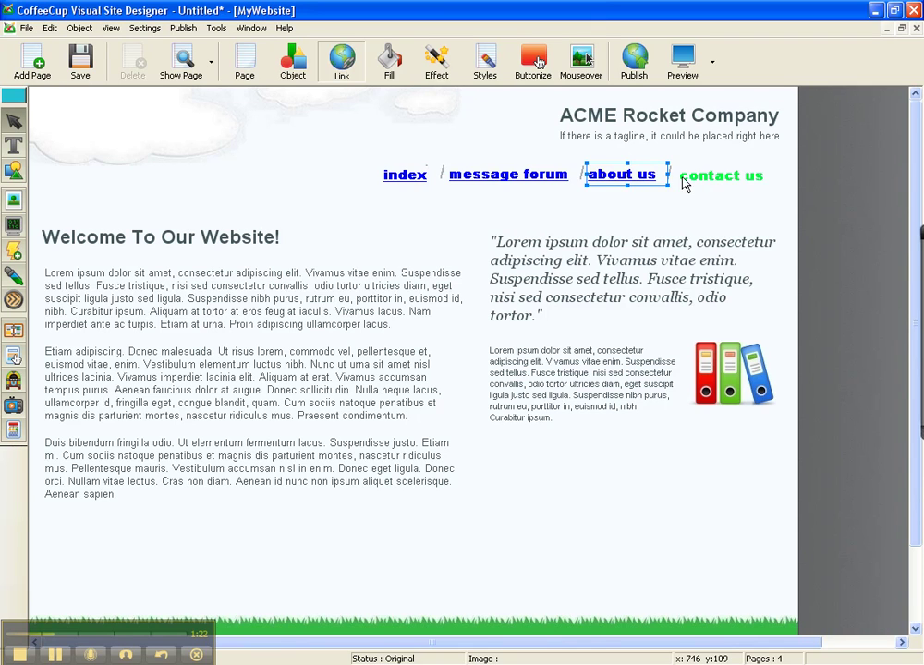
left_click(141, 29)
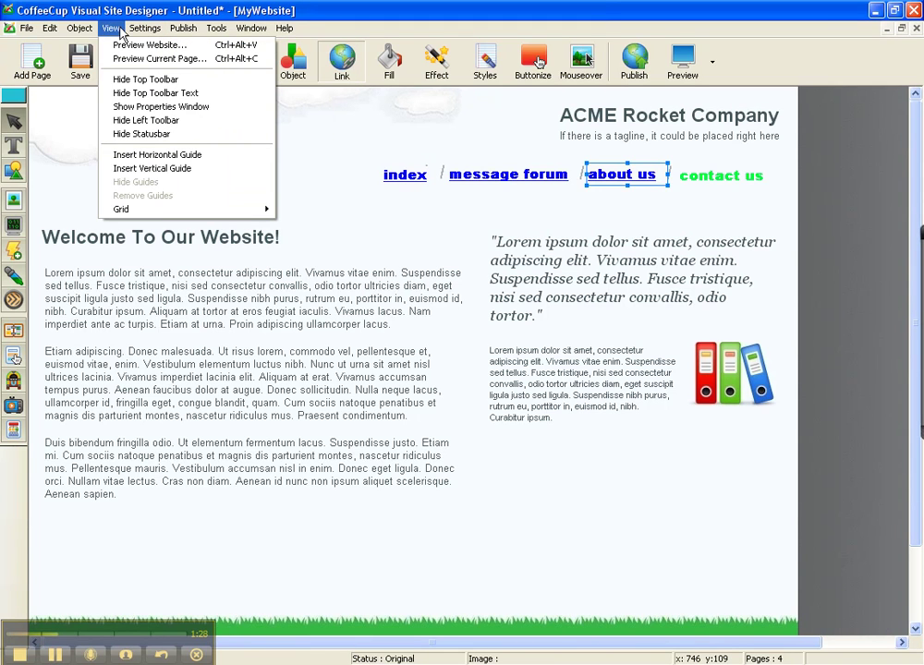
mouse_move(144, 32)
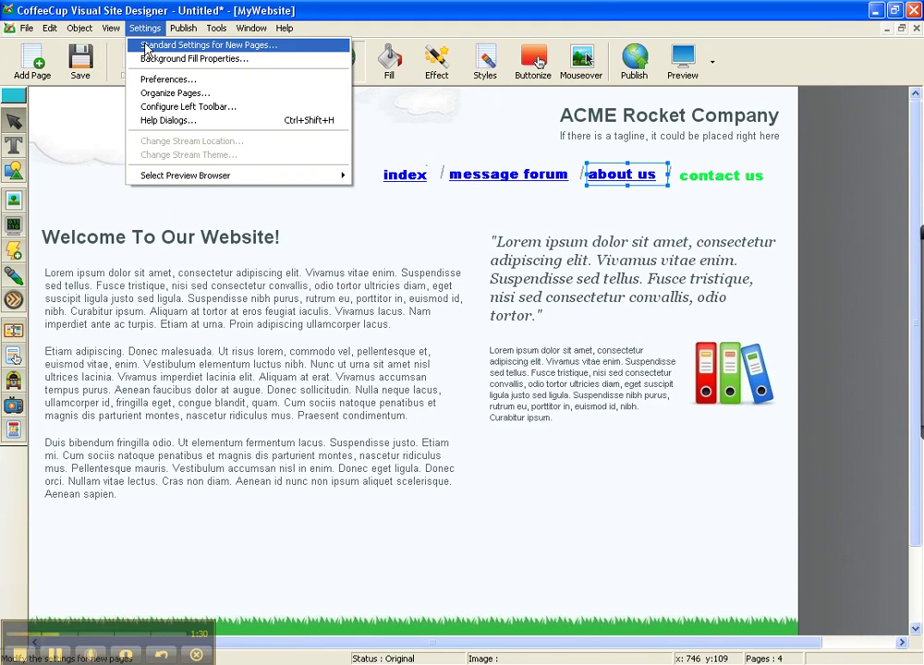
Accept the new-page defaults: links blue unvisited, red visited, green on hover.
left_click(145, 47)
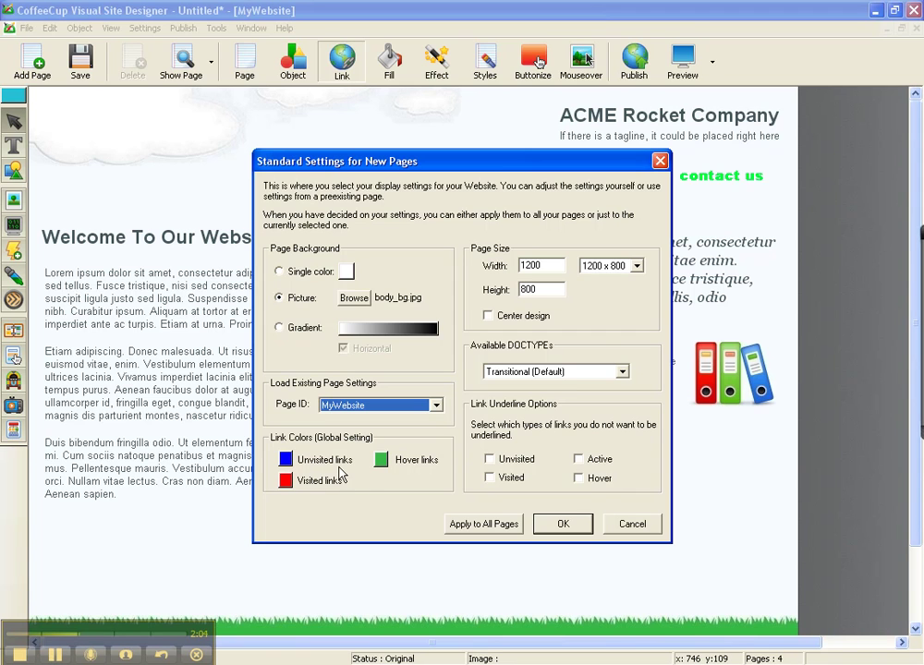
left_click(558, 528)
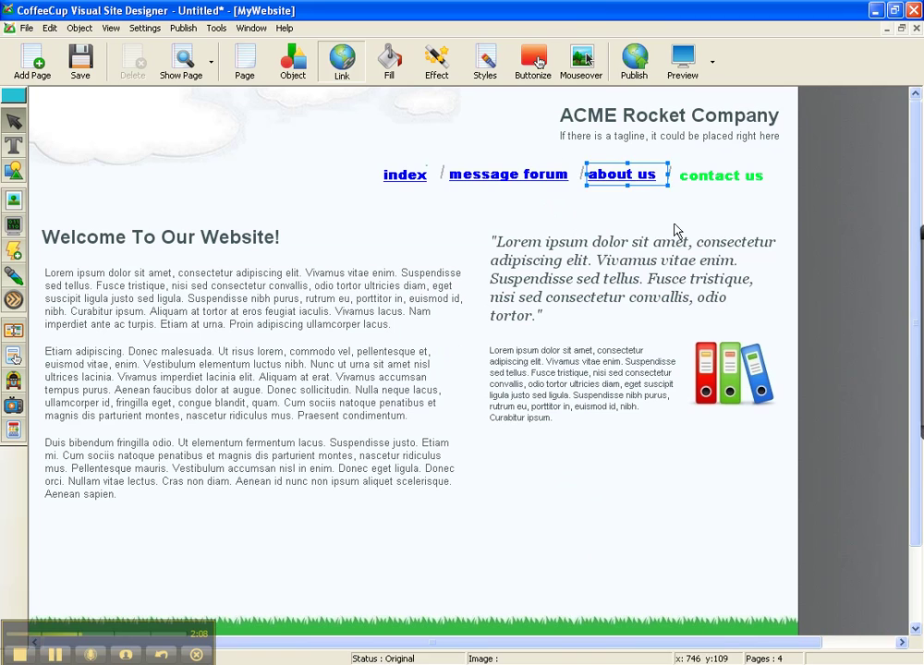
left_click(650, 199)
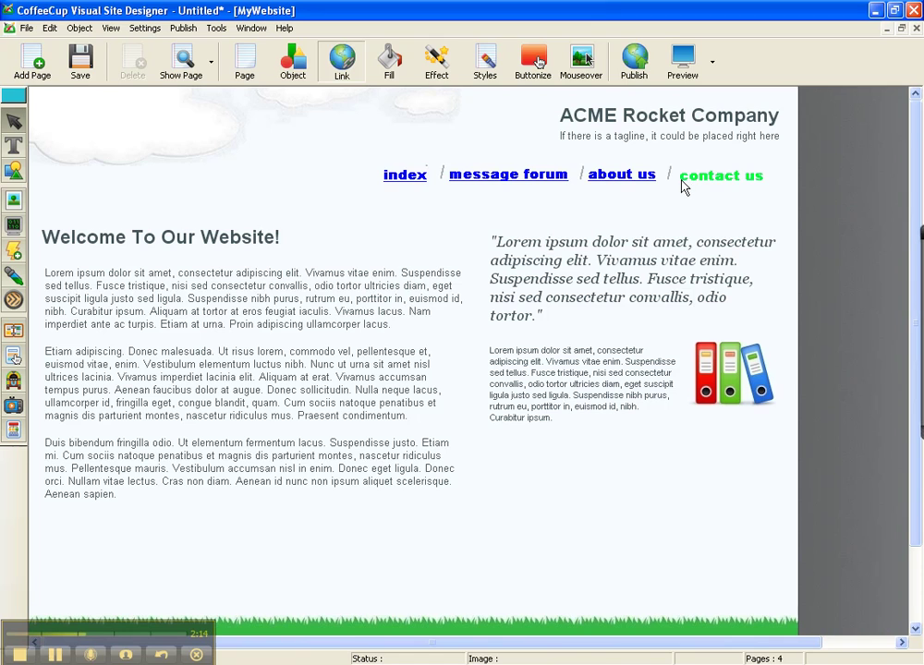
left_click(680, 178)
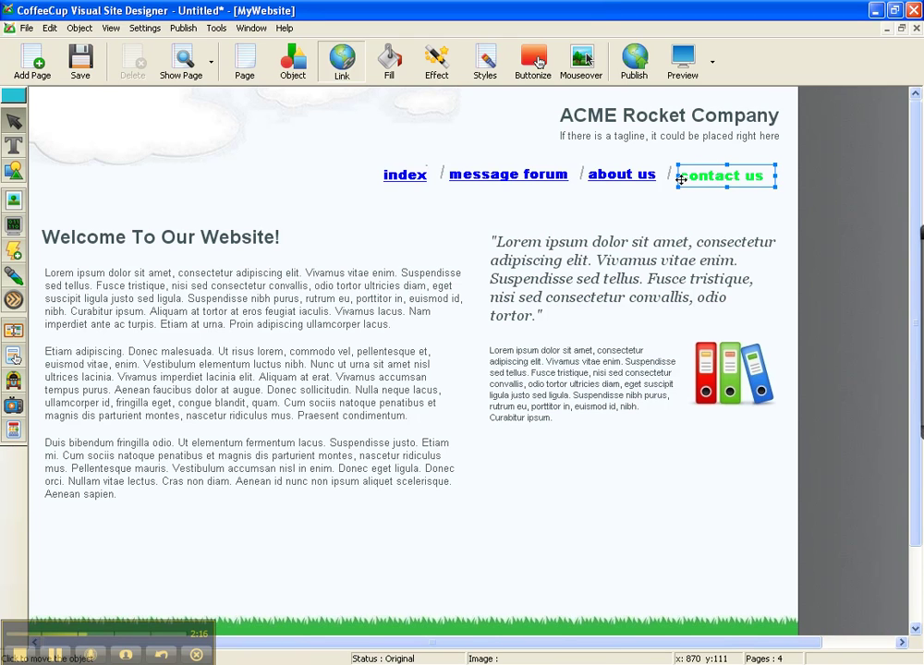
left_click(679, 178)
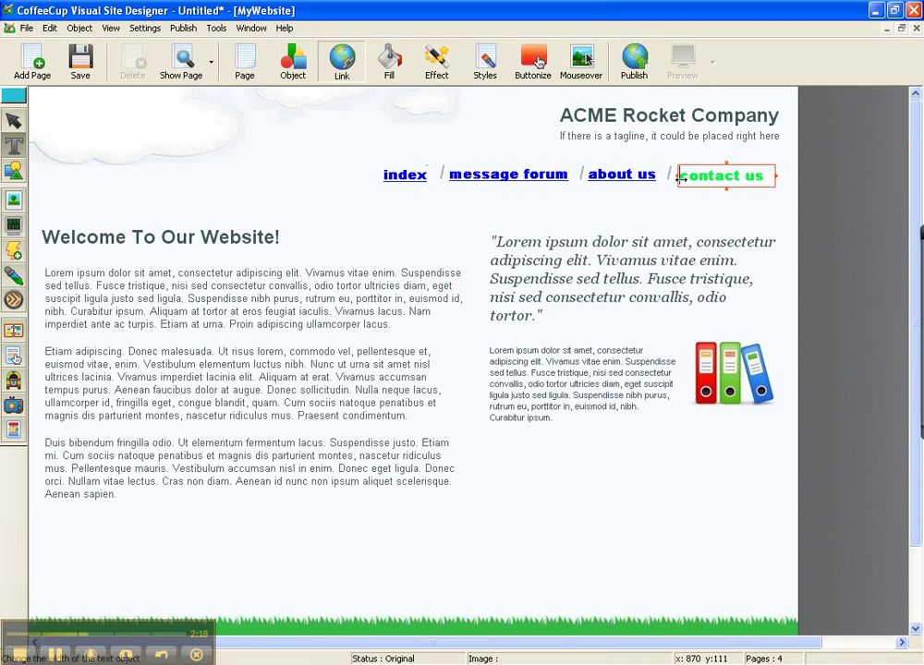
left_click(343, 67)
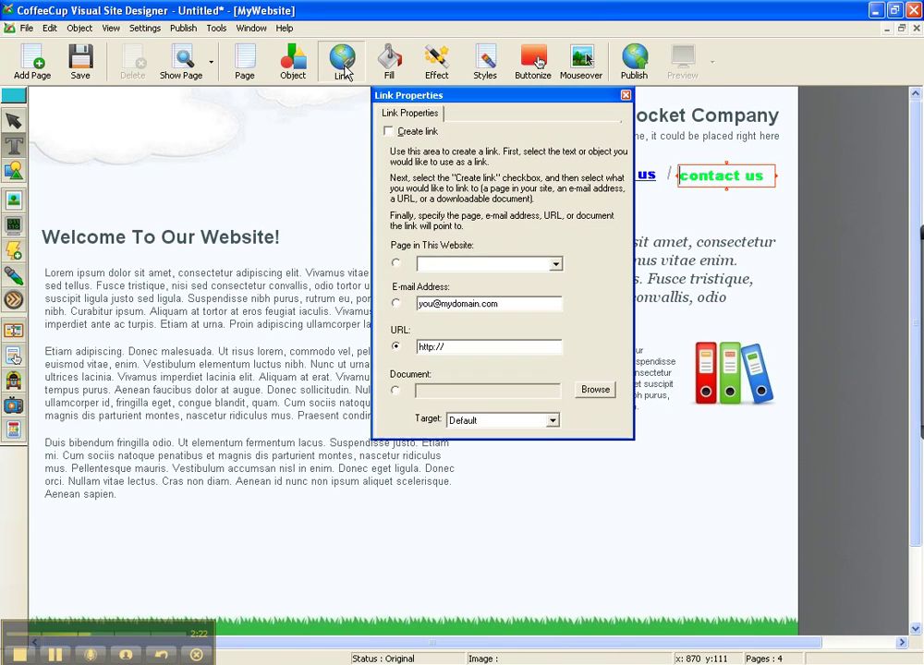
left_click(388, 131)
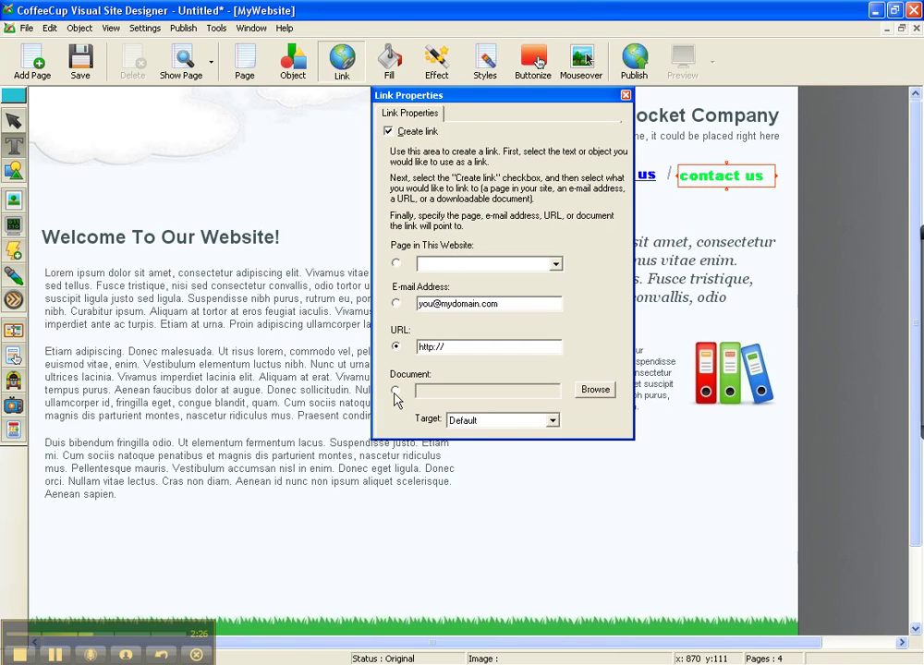
left_click(462, 349)
type("www.mysite.com/contactus")
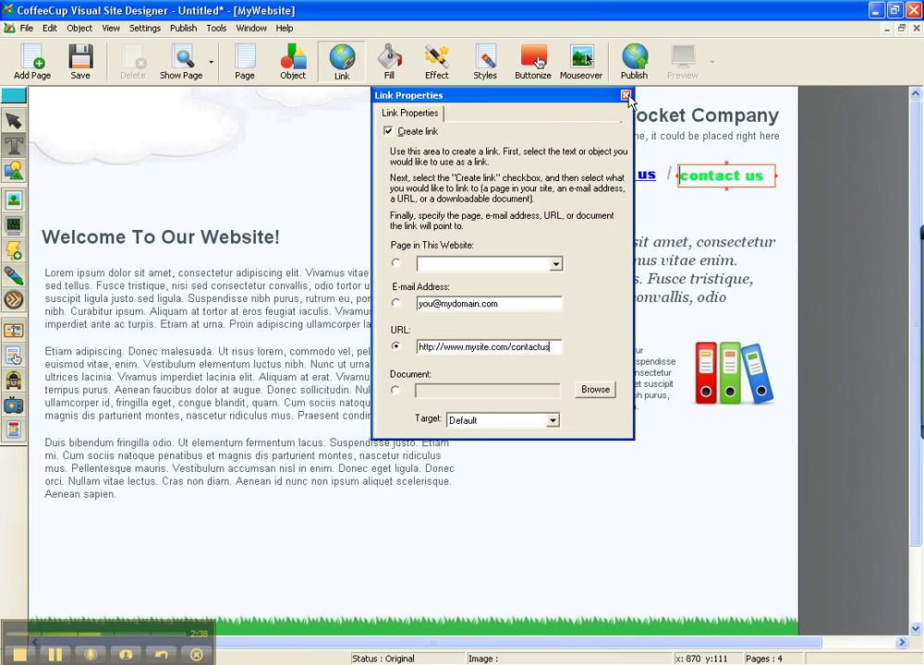
left_click(626, 95)
left_click(756, 218)
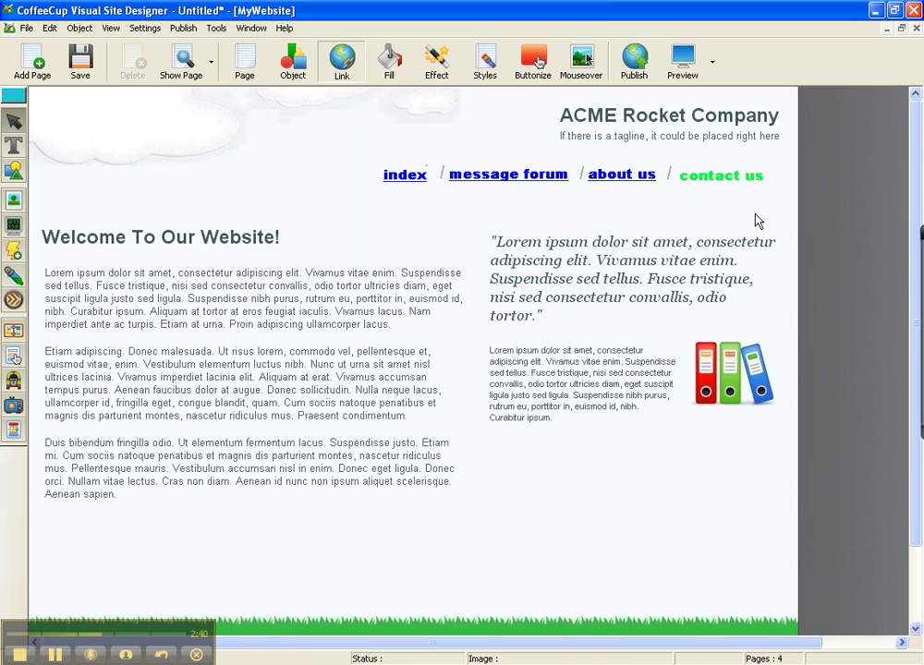
left_click(684, 178)
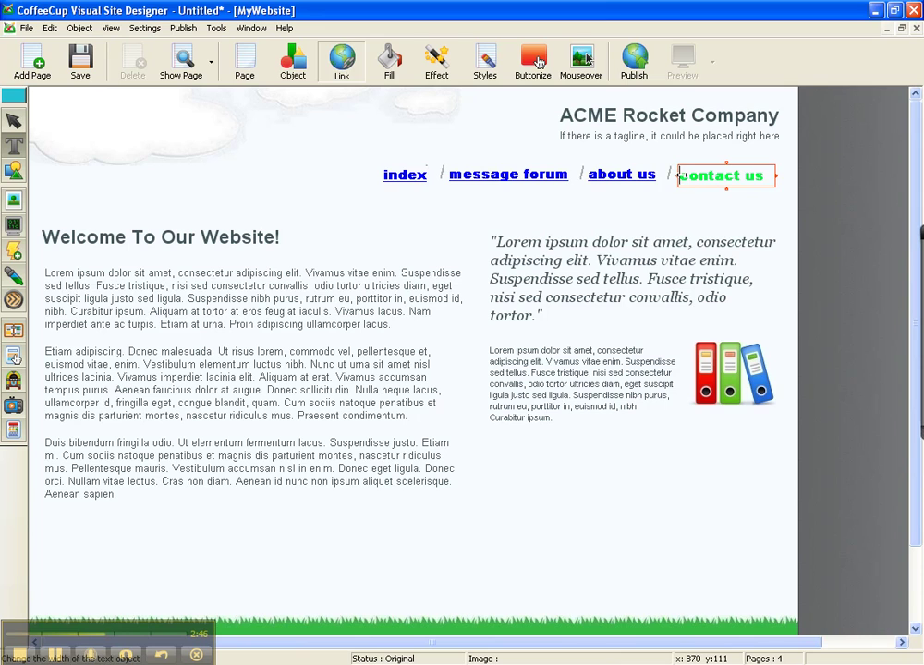
left_click_drag(682, 175, 766, 175)
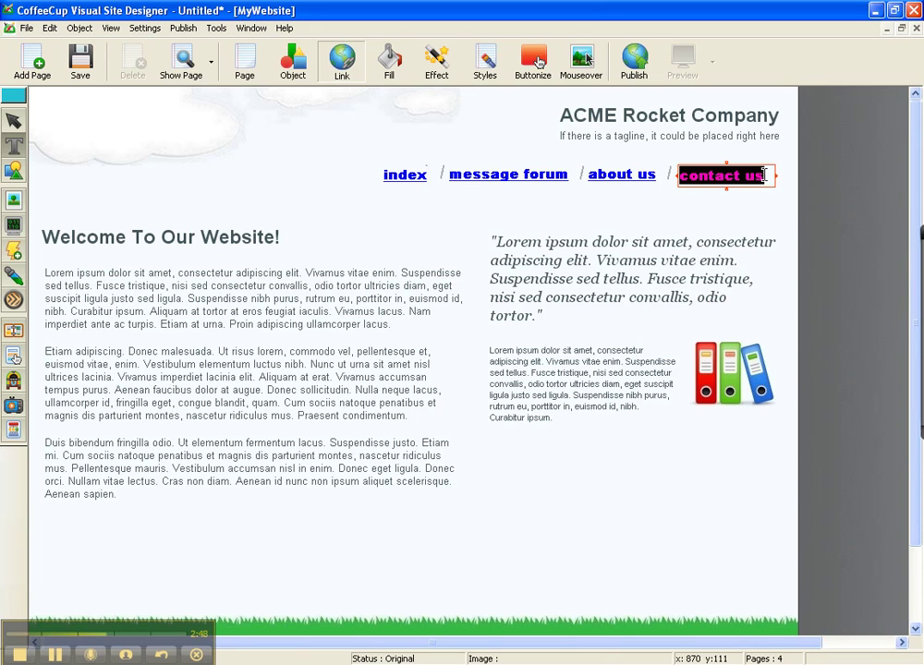
left_click(343, 61)
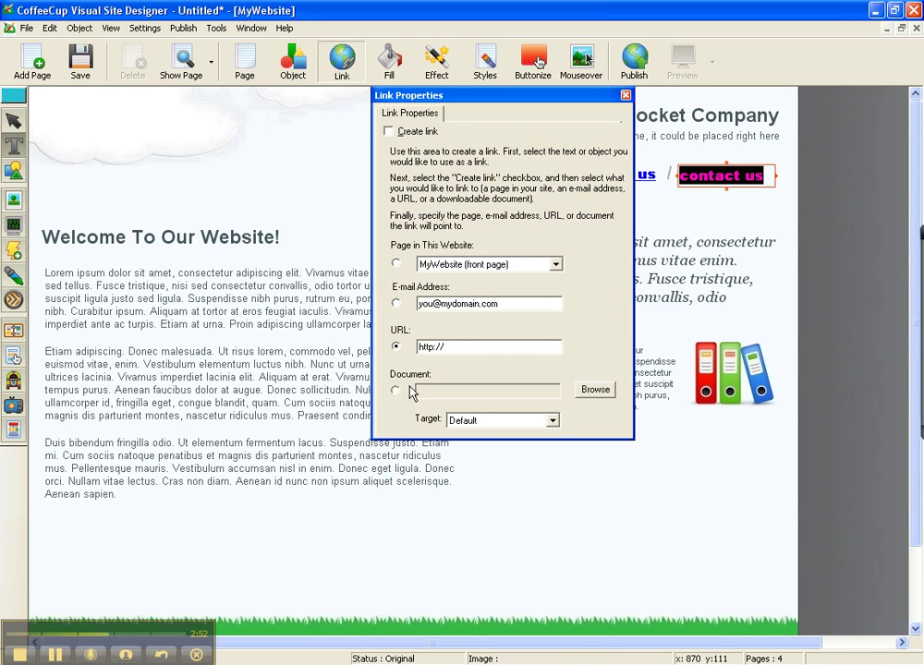
left_click(456, 348)
type("www")
key("BackSpace")
key("BackSpace")
key("BackSpace")
key("BackSpace")
type("www.mysite.com/contactus")
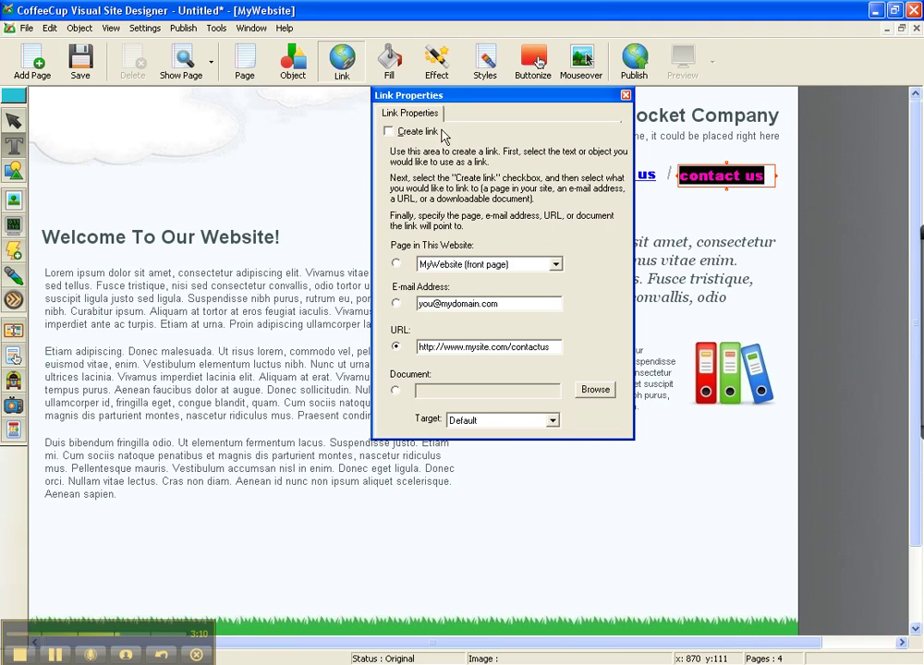
left_click(388, 131)
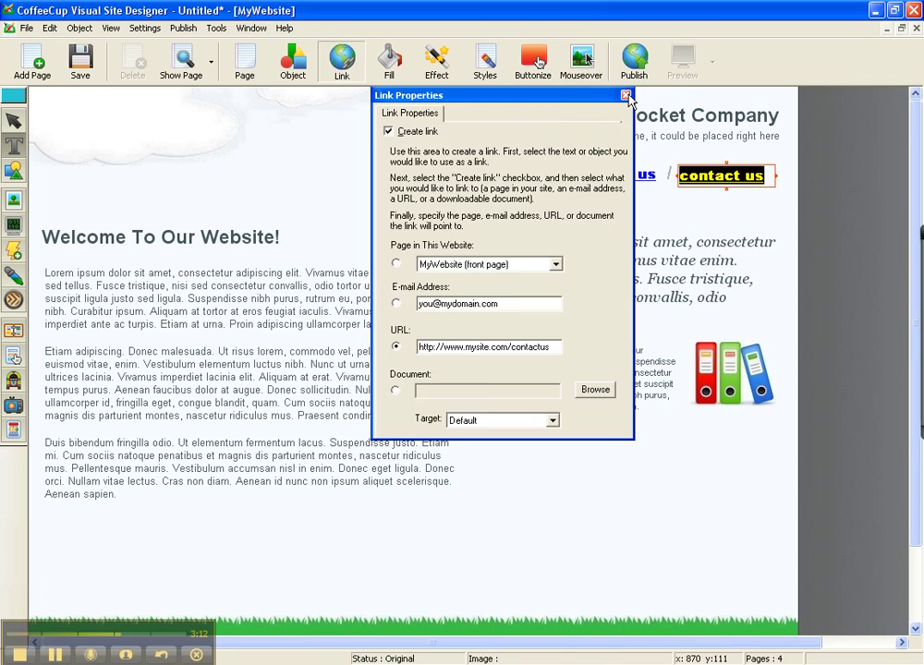
left_click(626, 96)
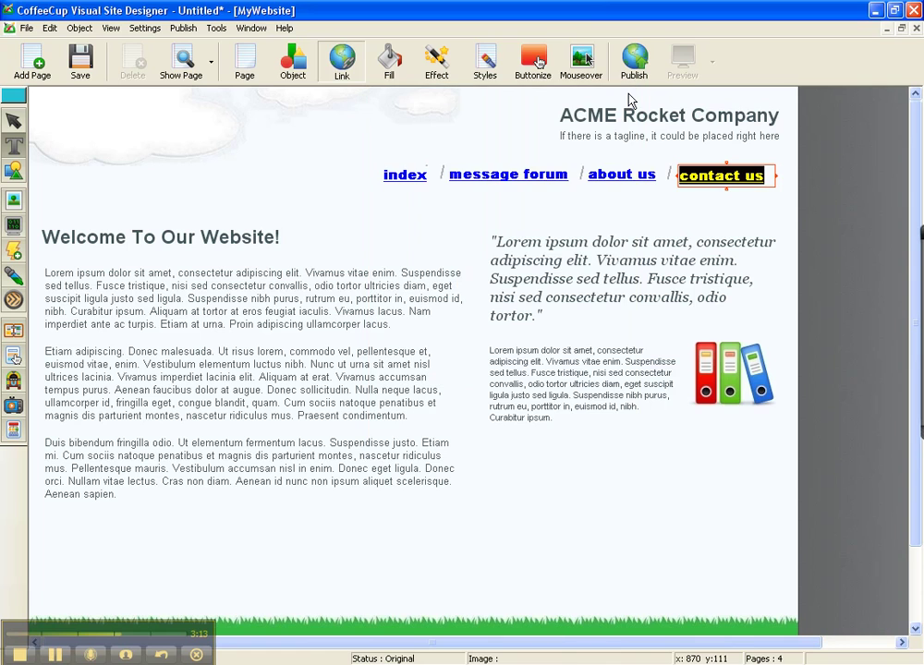
left_click(559, 214)
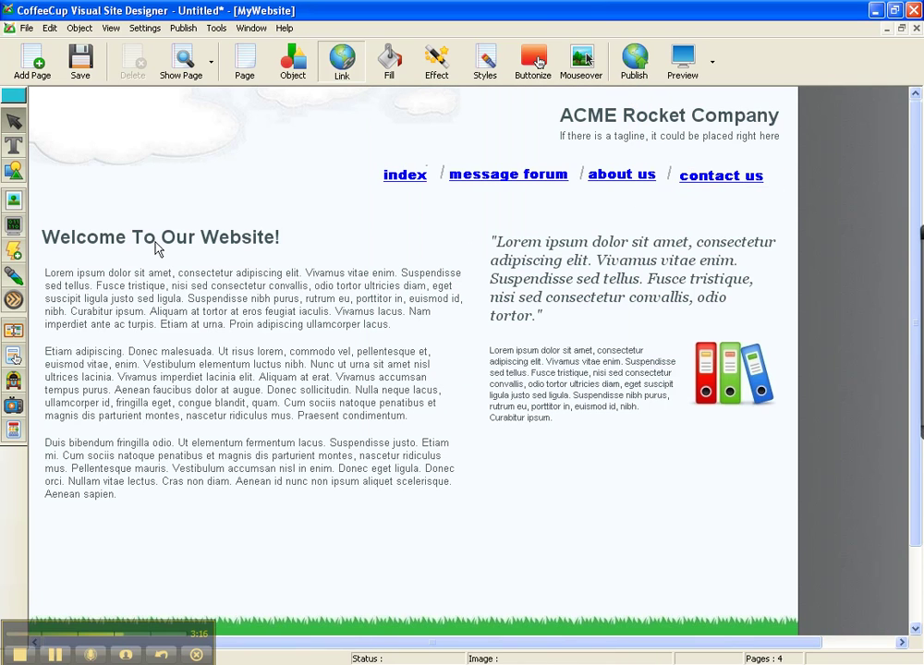